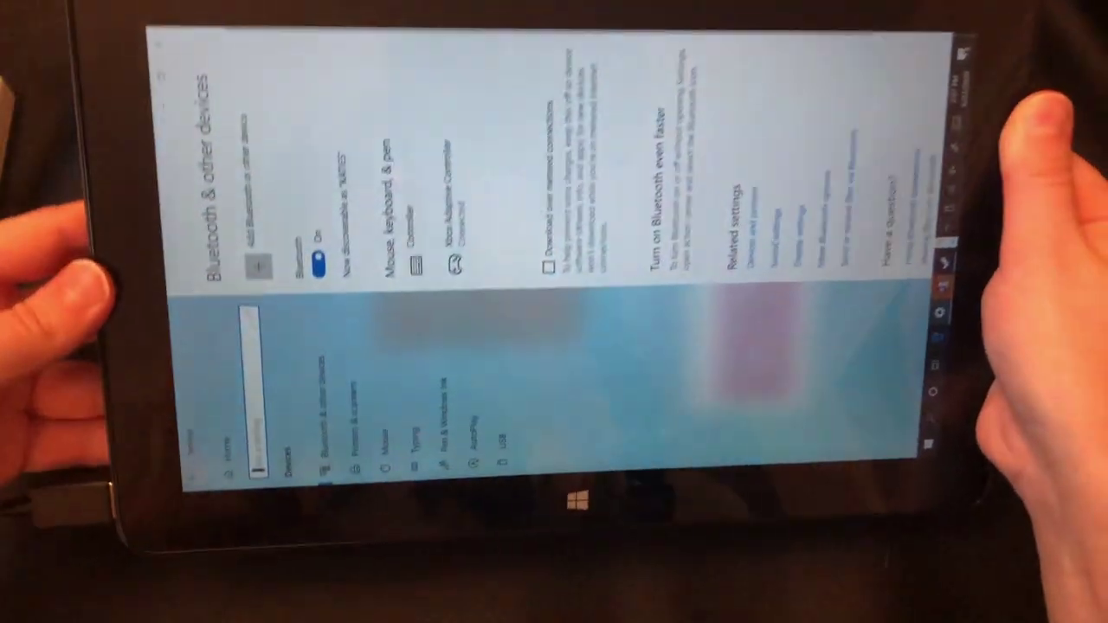
- Show the Bluetooth & other devices page in Windows Settings with Bluetooth on
{"action": "left_click", "coordinate": [465, 338]}
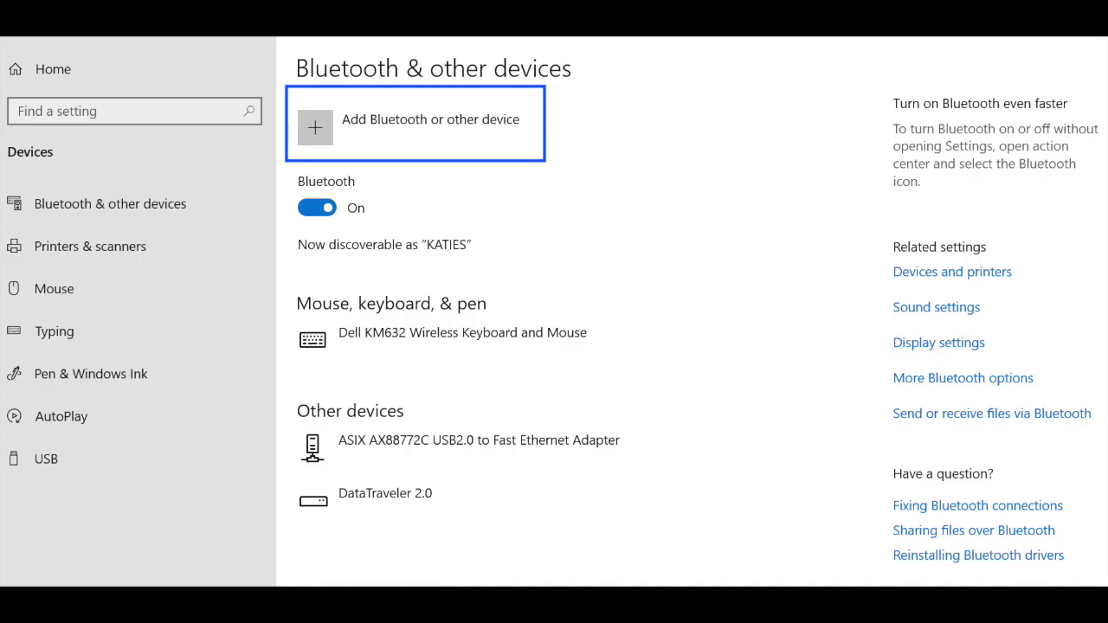
- Add a new device to pair the Xbox Adaptive Controller until it reports ready
{"action": "key", "text": "Return"}
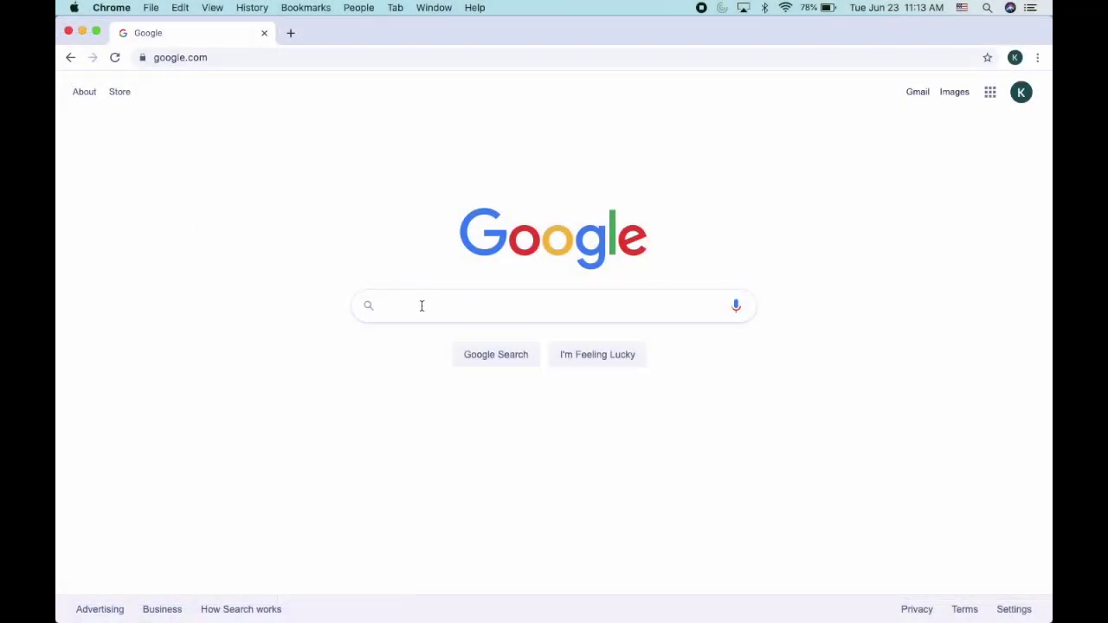
- Search Google for 'Steam' and open the Welcome to Steam store result
{"action": "left_click", "coordinate": [422, 306]}
{"action": "type", "text": "S"}
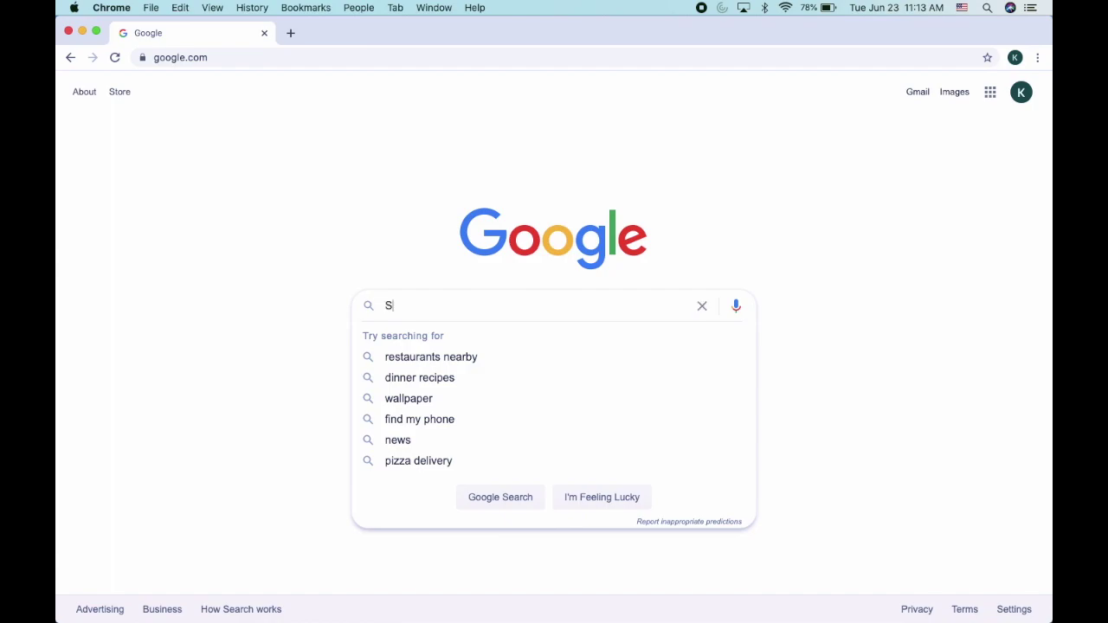
{"action": "type", "text": "team"}
{"action": "key", "text": "Return"}
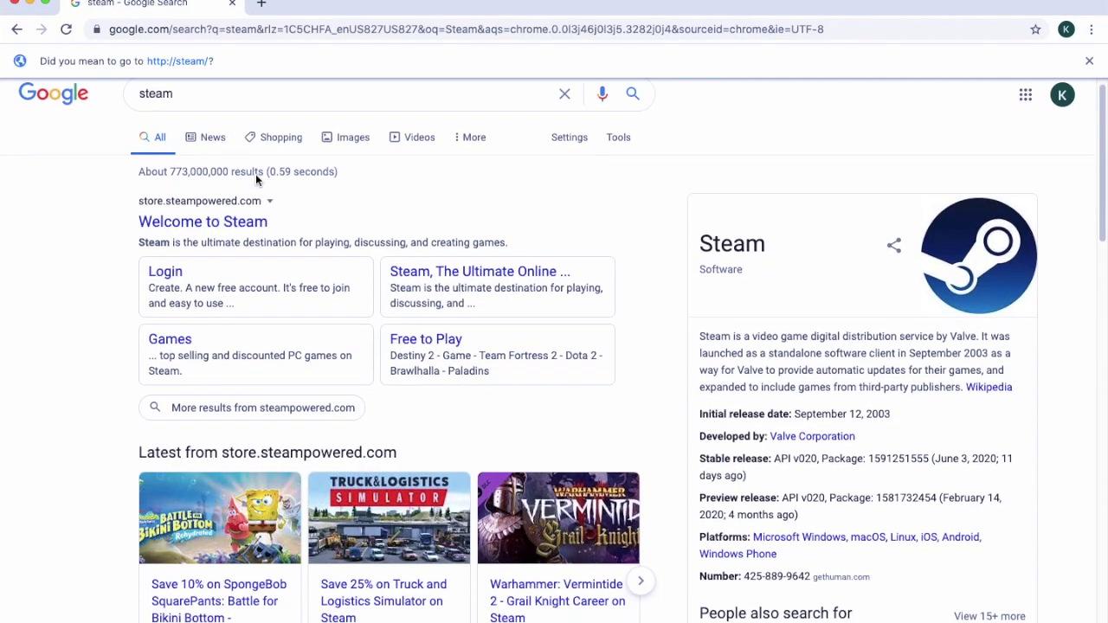
{"action": "scroll", "coordinate": [242, 191], "scroll_direction": "down", "scroll_amount": 1}
{"action": "left_click", "coordinate": [224, 206]}
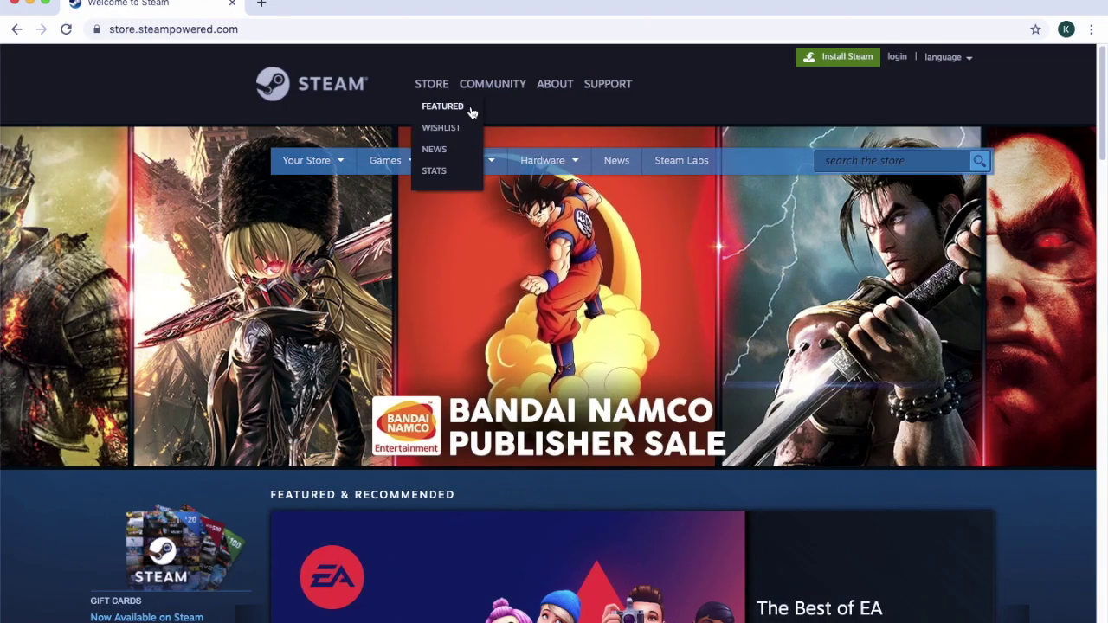
- Search the Steam store for 'Rocket League' and scroll through the controller-supported results
{"action": "left_click", "coordinate": [855, 165]}
{"action": "type", "text": "Rock"}
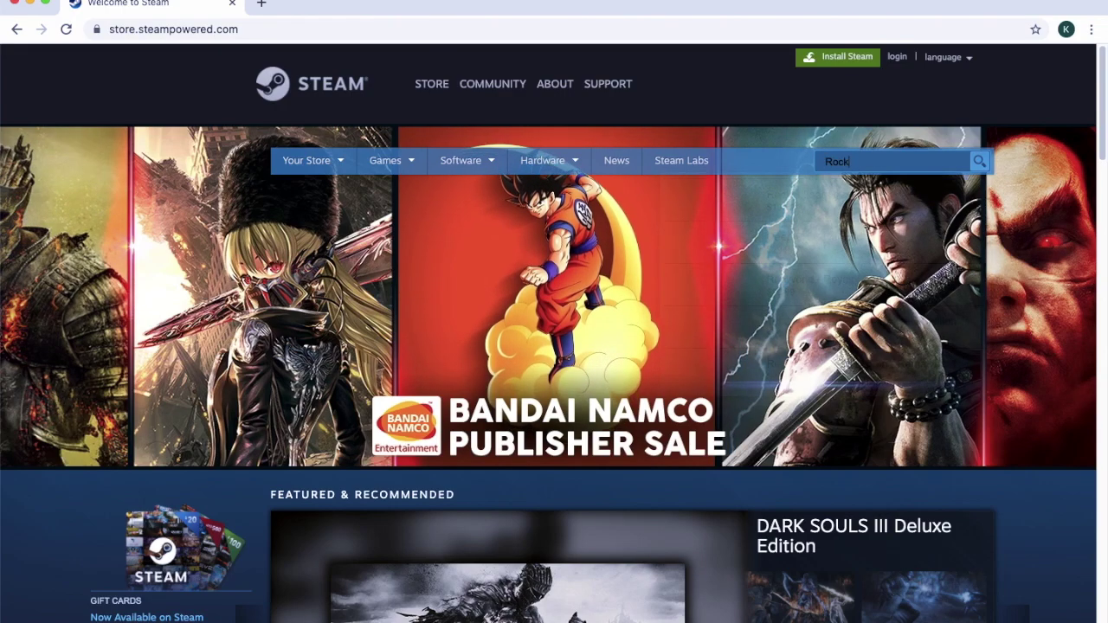
{"action": "type", "text": "et L"}
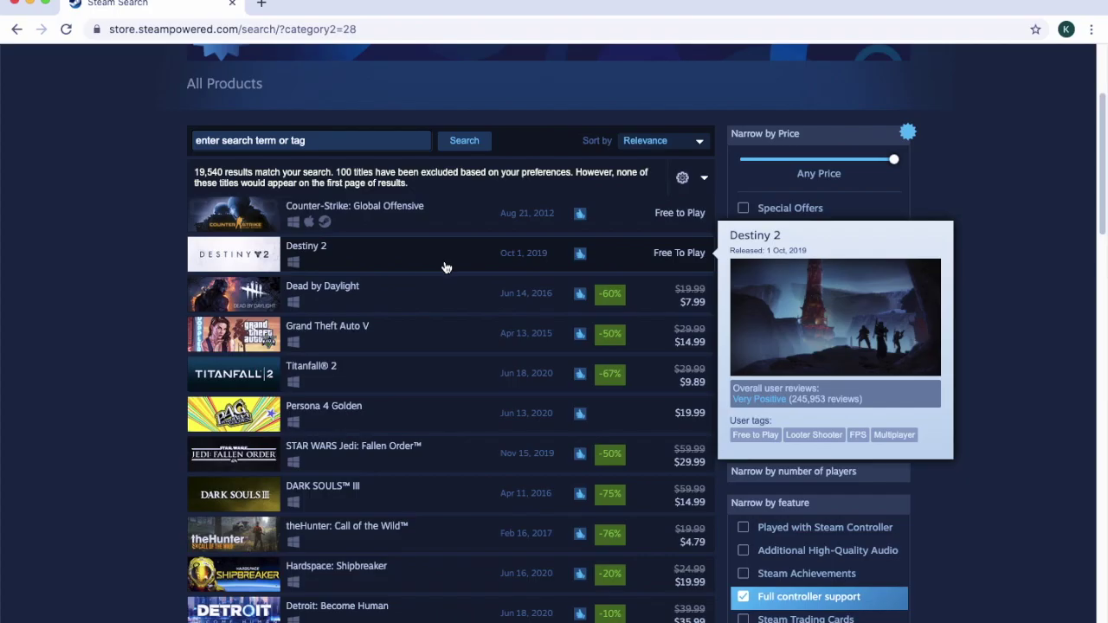
{"action": "scroll", "coordinate": [446, 268], "scroll_direction": "down", "scroll_amount": 2}
{"action": "scroll", "coordinate": [446, 268], "scroll_direction": "down", "scroll_amount": 5}
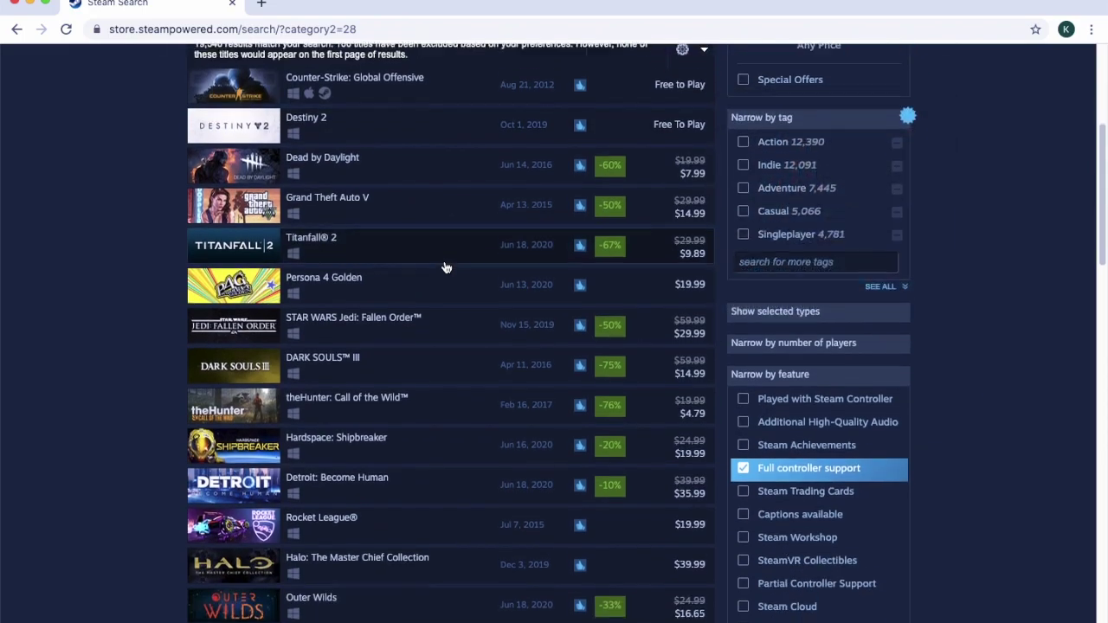
{"action": "scroll", "coordinate": [446, 268], "scroll_direction": "down", "scroll_amount": 5}
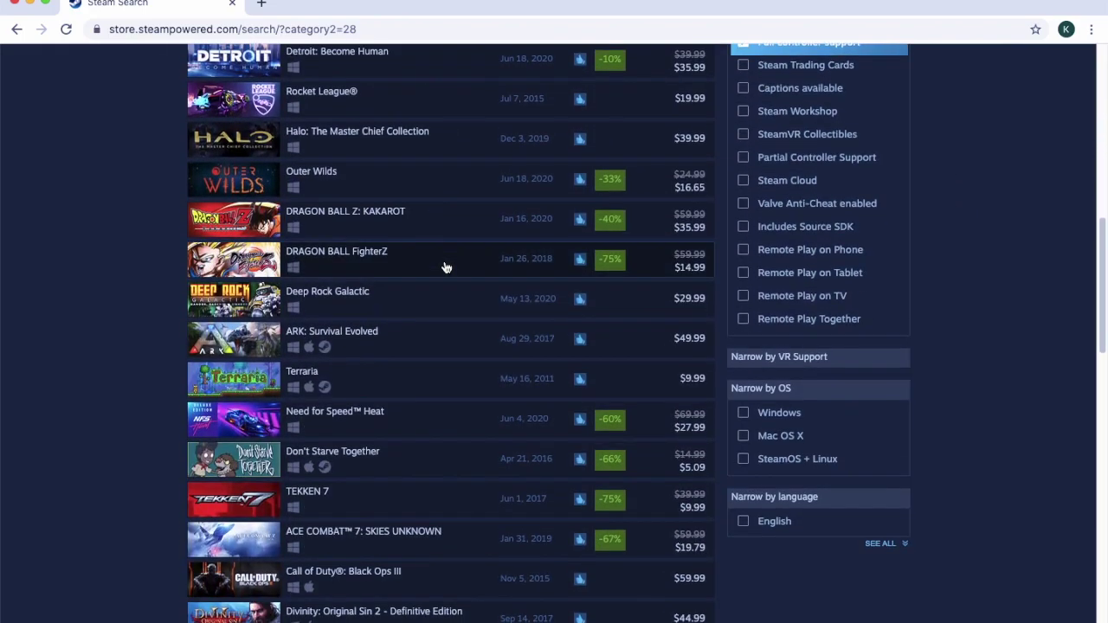
{"action": "scroll", "coordinate": [446, 268], "scroll_direction": "down", "scroll_amount": 4}
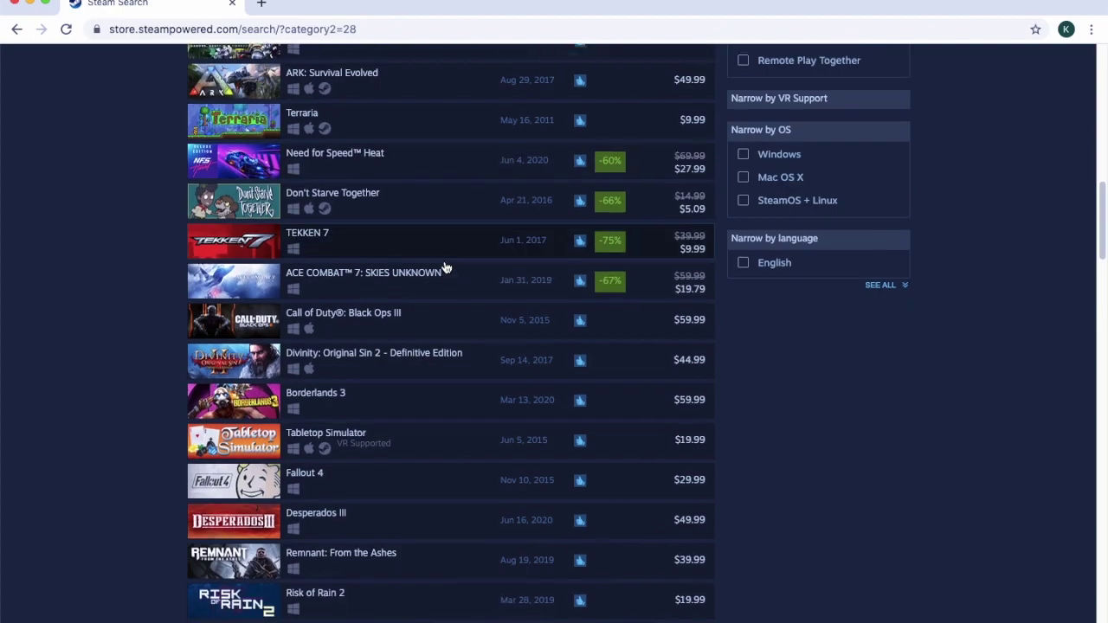
{"action": "scroll", "coordinate": [444, 267], "scroll_direction": "down", "scroll_amount": 1}
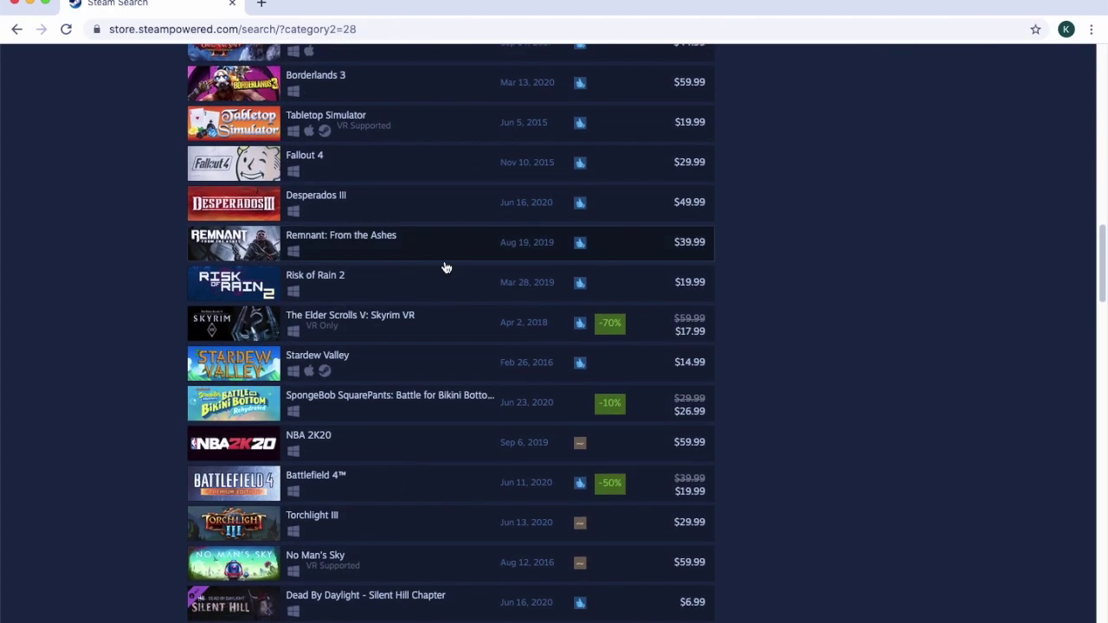
{"action": "scroll", "coordinate": [446, 267], "scroll_direction": "down", "scroll_amount": 3}
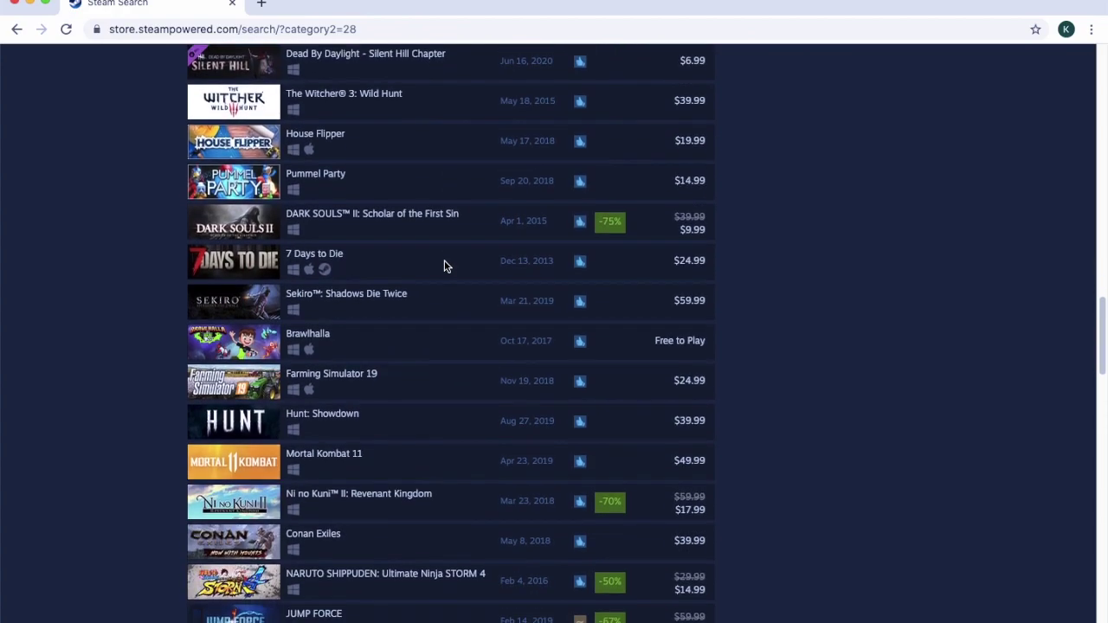
{"action": "scroll", "coordinate": [445, 267], "scroll_direction": "down", "scroll_amount": 2}
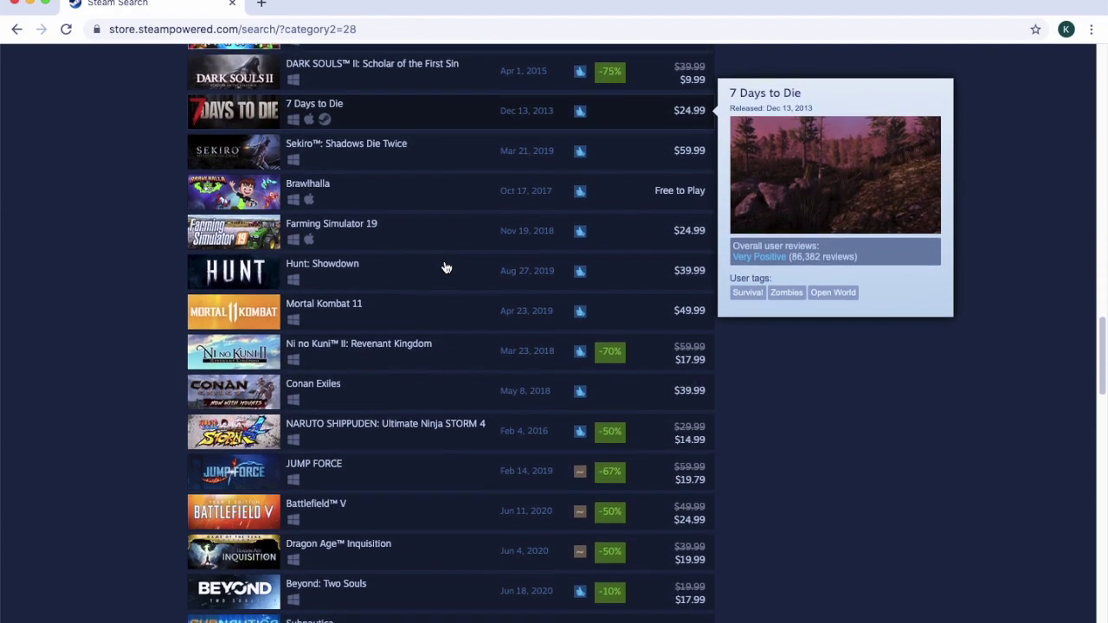
{"action": "scroll", "coordinate": [446, 267], "scroll_direction": "down", "scroll_amount": 4}
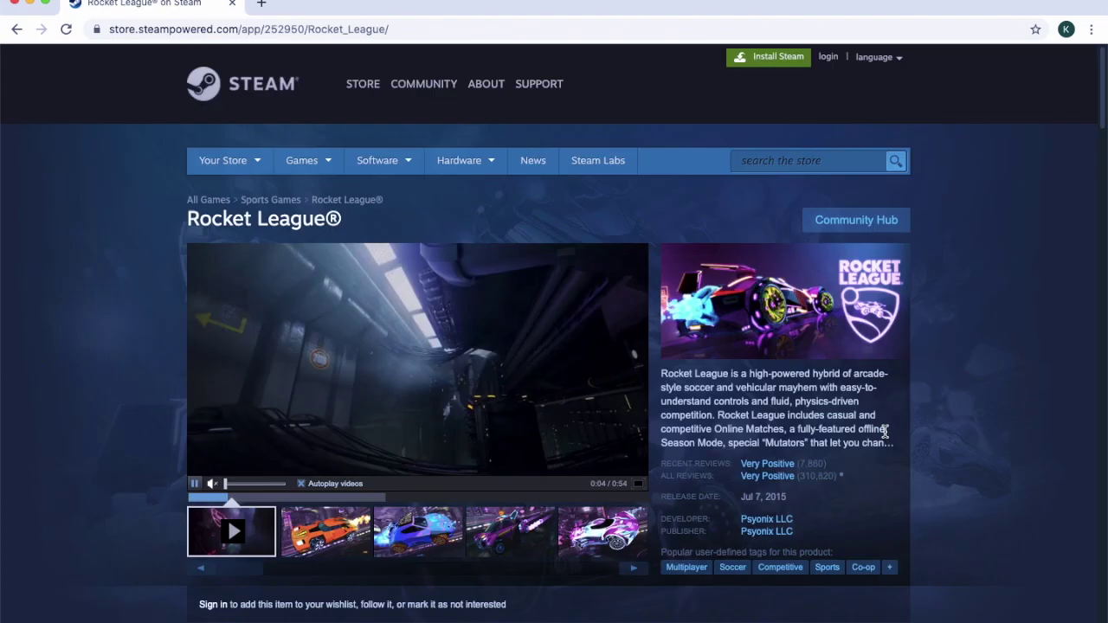
{"action": "scroll", "coordinate": [883, 436], "scroll_direction": "down", "scroll_amount": 3}
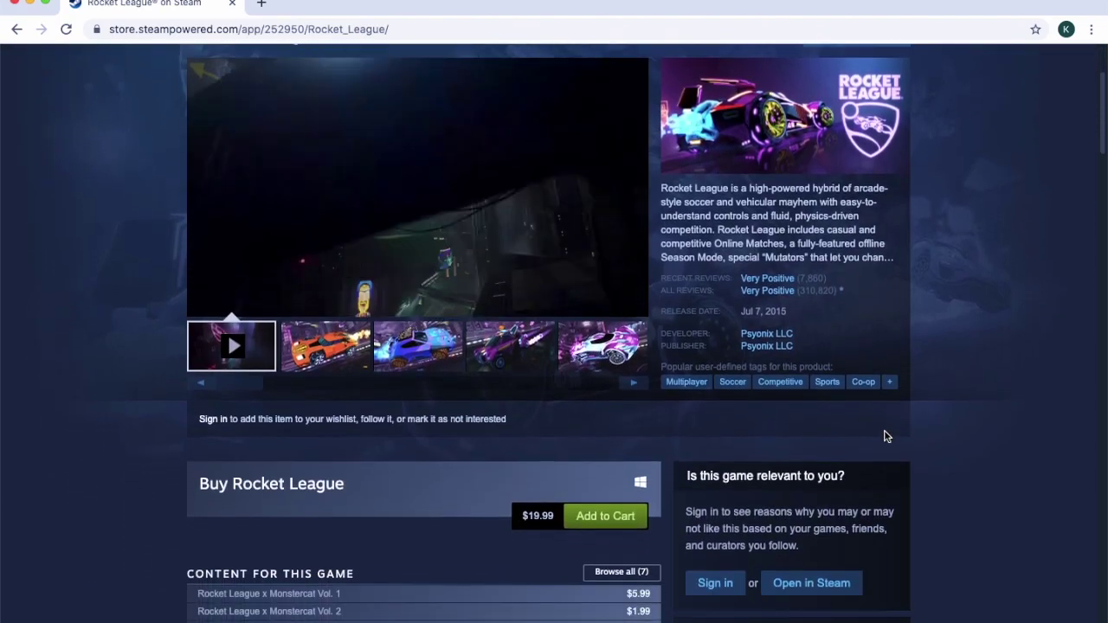
- Scroll the Rocket League page down to its Full controller support feature listing
{"action": "scroll", "coordinate": [885, 436], "scroll_direction": "down", "scroll_amount": 5}
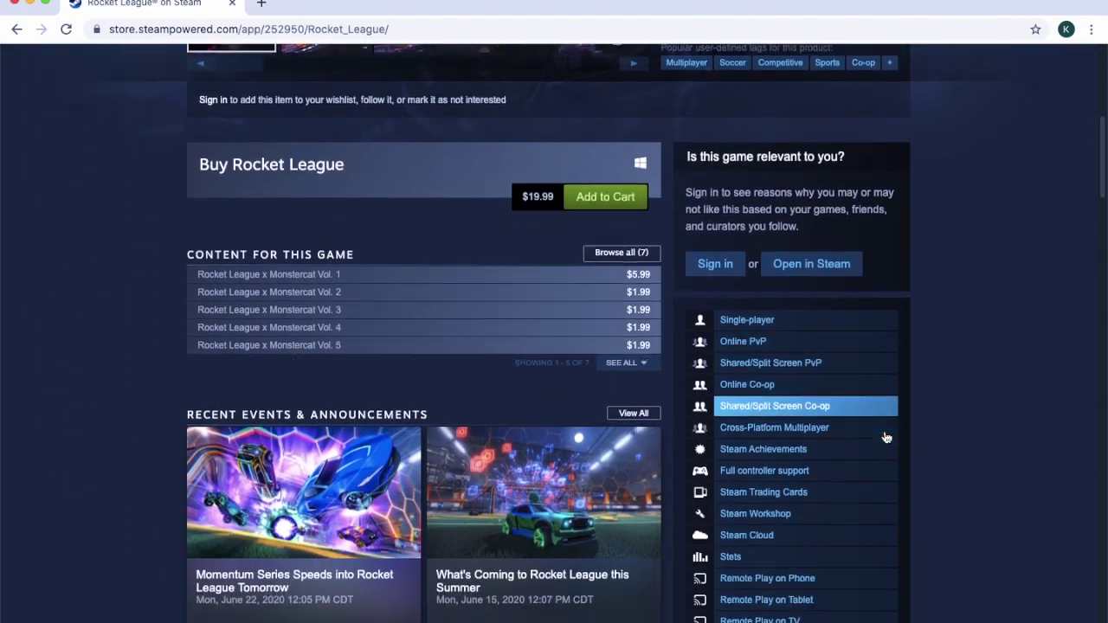
{"action": "scroll", "coordinate": [885, 436], "scroll_direction": "down", "scroll_amount": 1}
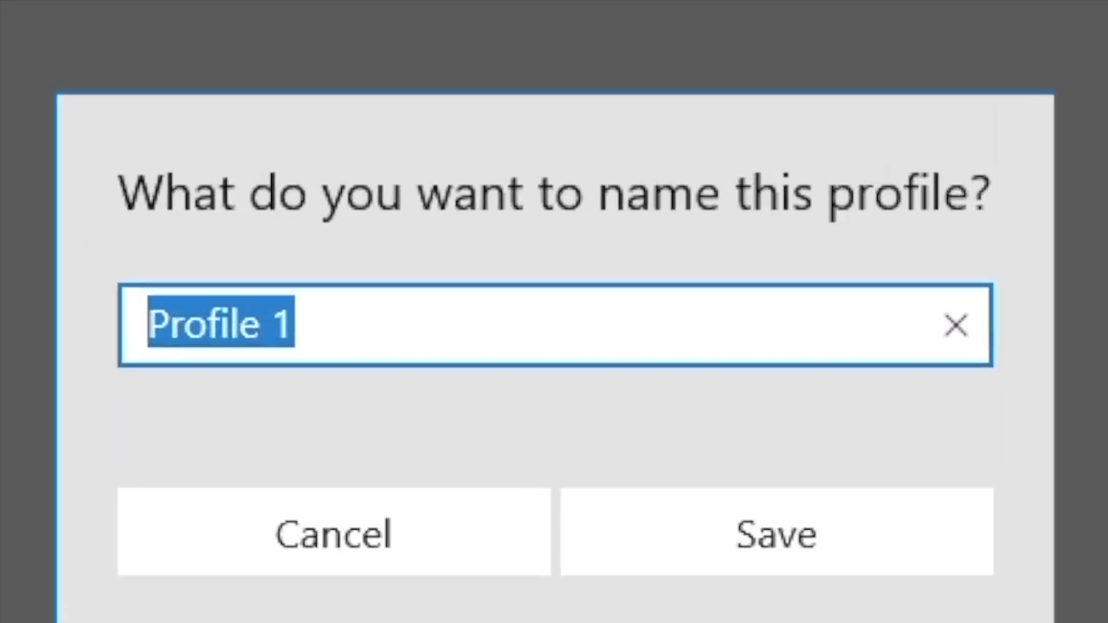
- Name the new profile 'Rocket League', save it, and open its button mapping
{"action": "type", "text": "Rocket Lea"}
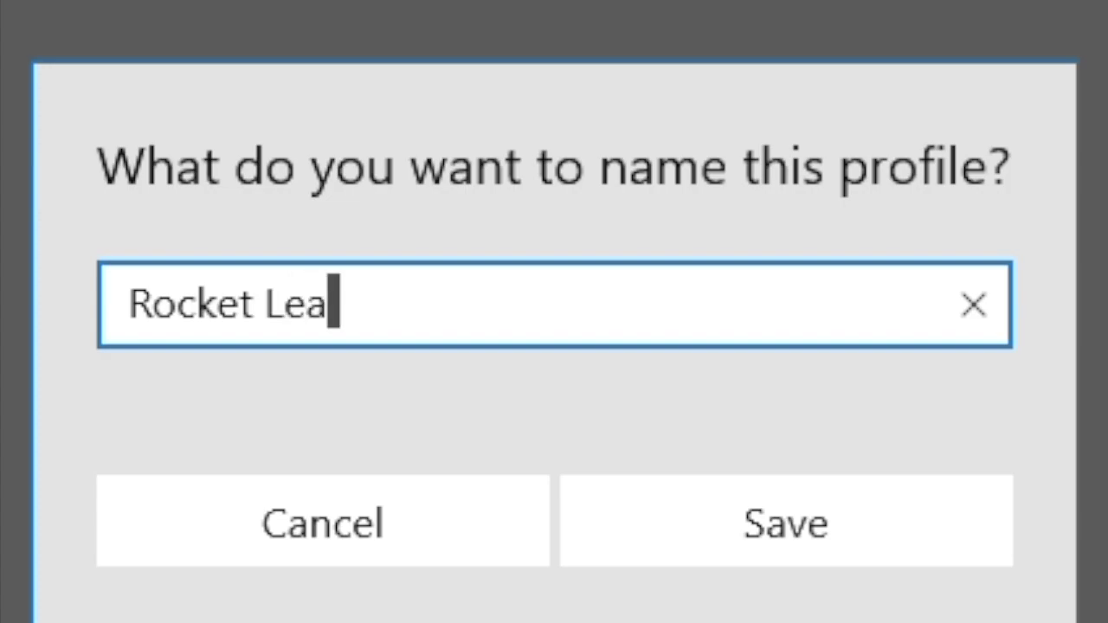
{"action": "type", "text": "gue"}
{"action": "left_click", "coordinate": [730, 559]}
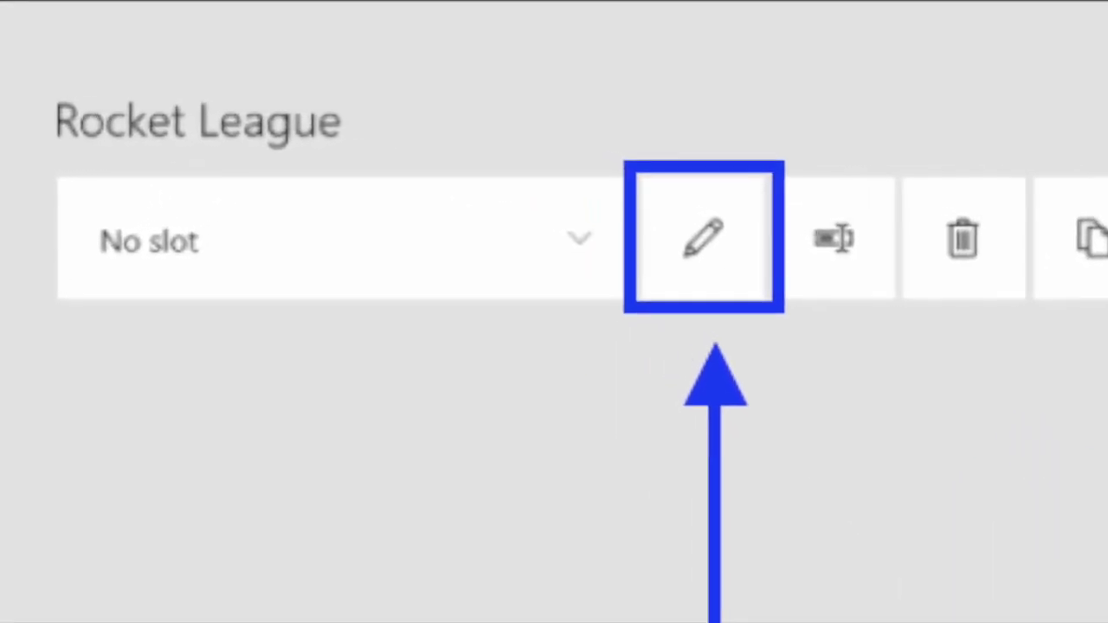
{"action": "left_click", "coordinate": [661, 212]}
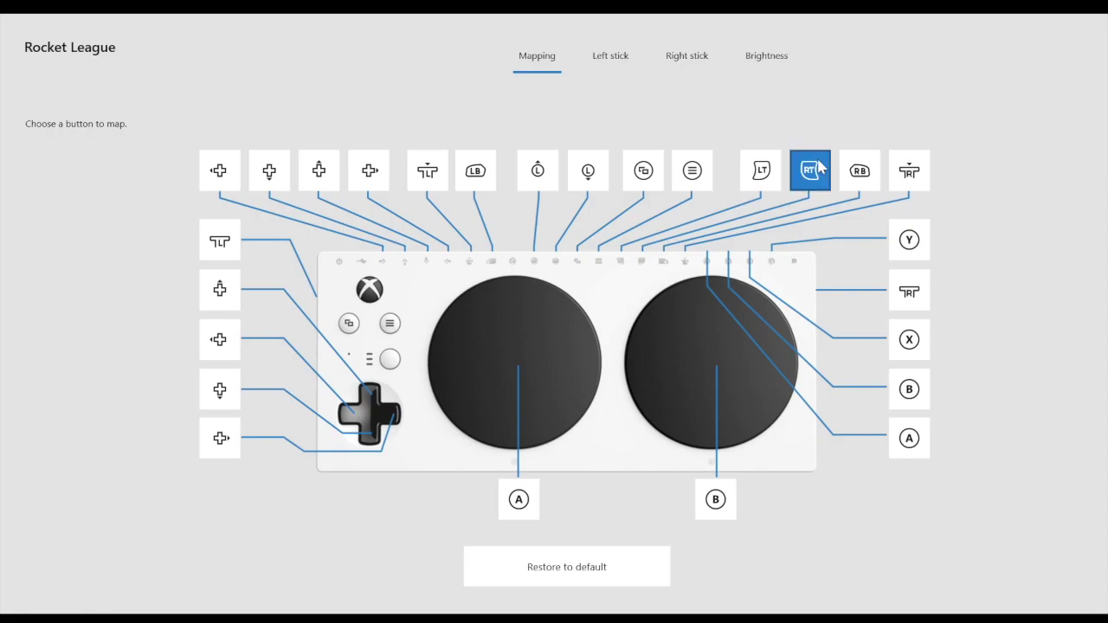
- Map the B button's primary action to Right trigger and confirm
{"action": "left_click", "coordinate": [720, 500]}
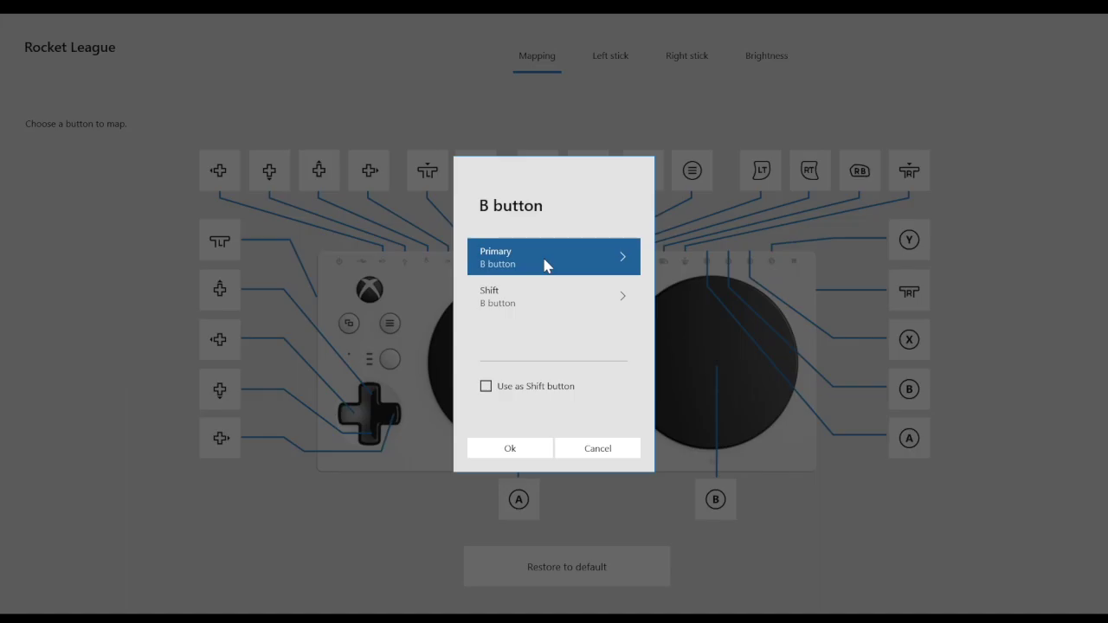
{"action": "left_click", "coordinate": [598, 263]}
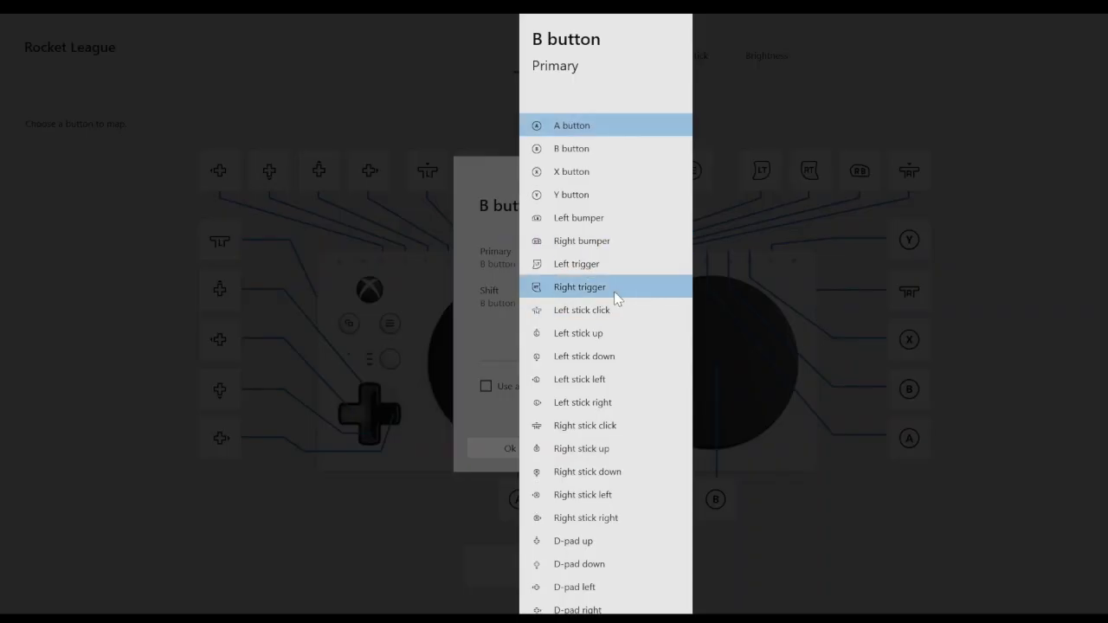
{"action": "left_click", "coordinate": [614, 292]}
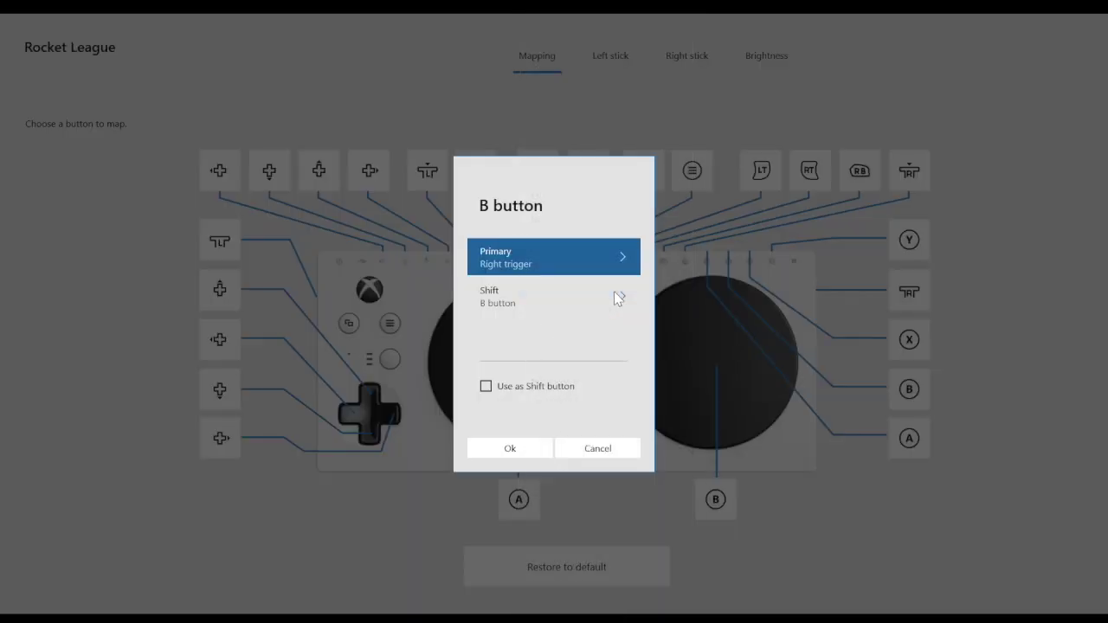
{"action": "left_click", "coordinate": [521, 456]}
- Map the Right trigger's primary action to the B button
{"action": "left_click", "coordinate": [797, 184]}
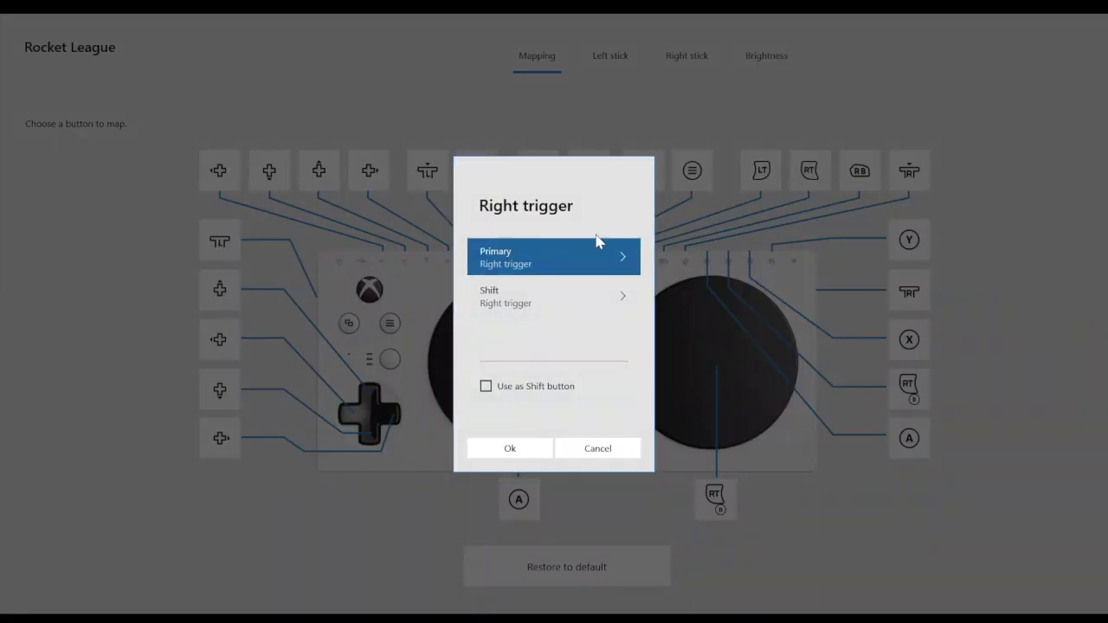
{"action": "left_click", "coordinate": [570, 250]}
{"action": "left_click", "coordinate": [559, 147]}
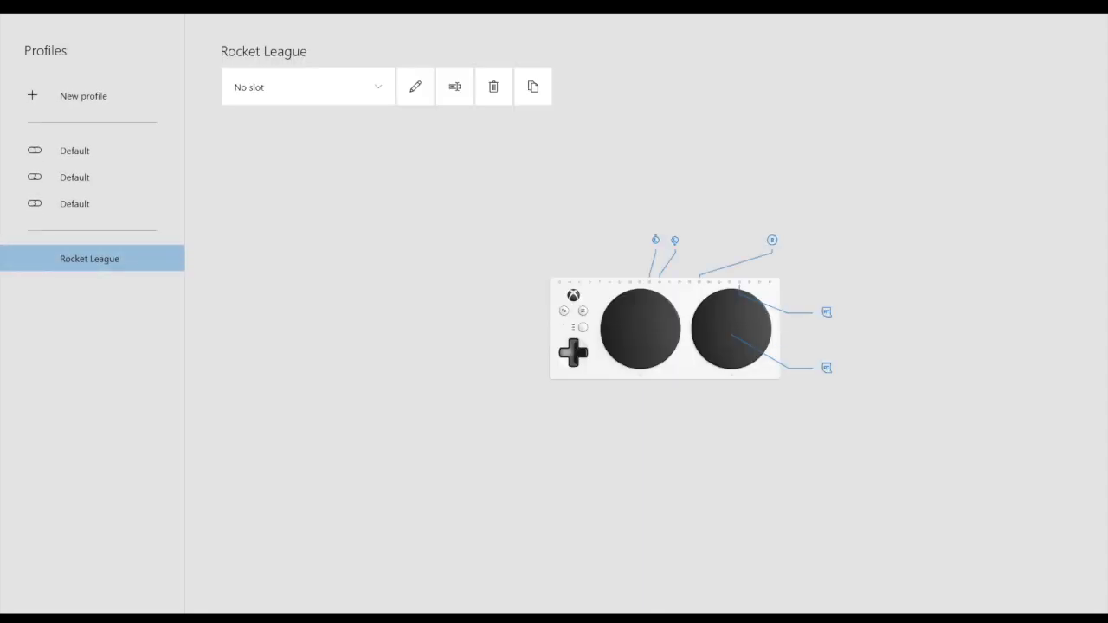
- Assign the Rocket League profile to Slot 2 on the controller
{"action": "left_click", "coordinate": [381, 95]}
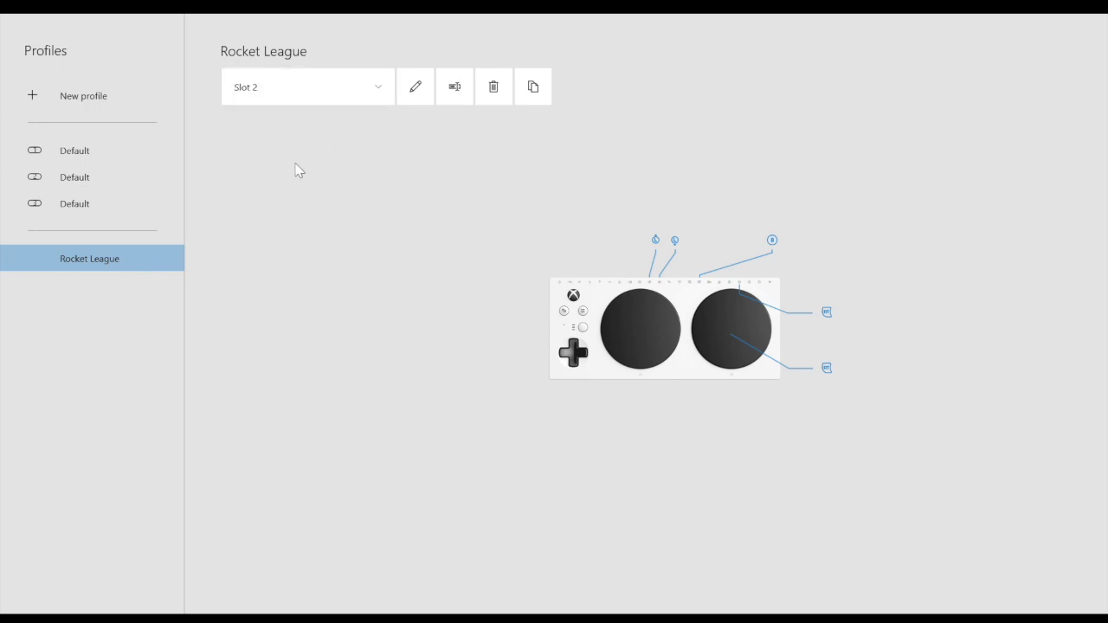